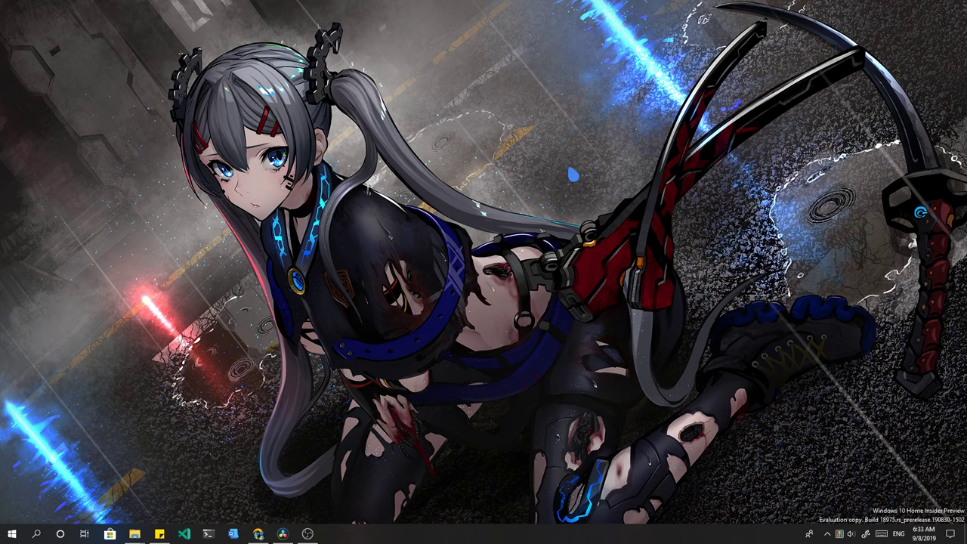
Show the Shortcut Guide overlay, dismiss it, launch a terminal from the taskbar, then show the overlay again
key(super)
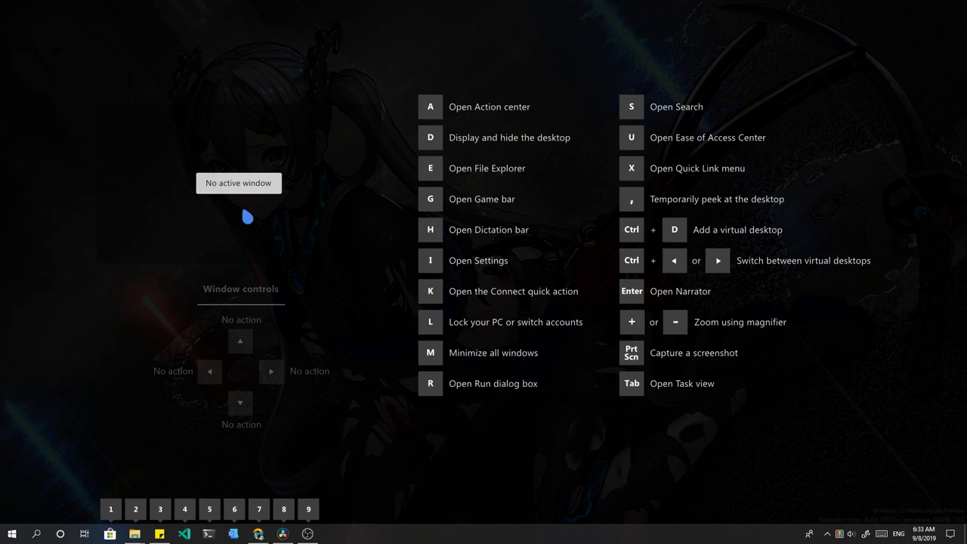
key(super)
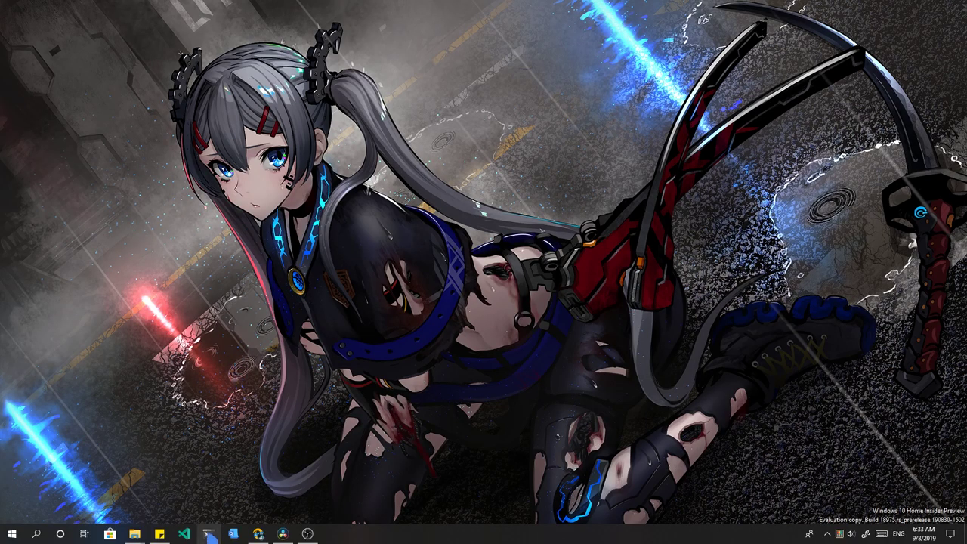
click(208, 533)
key(super)
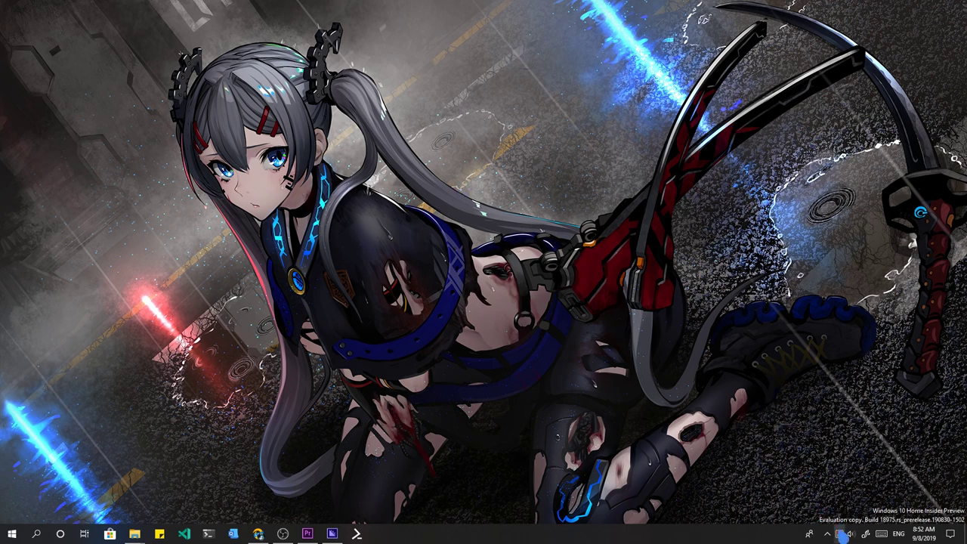
Open PowerToys Settings from its tray icon
double_click(839, 533)
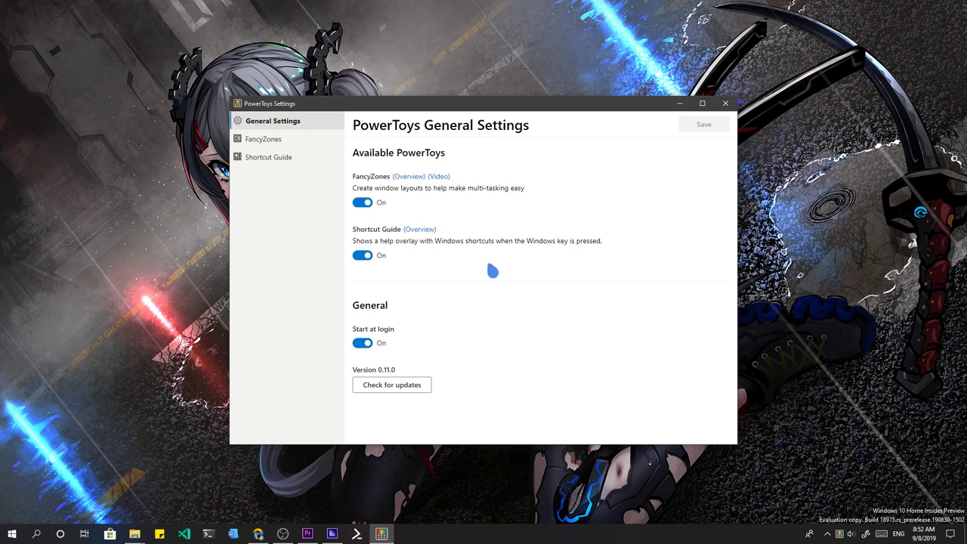
On the FancyZones page, set the zone highlight colour to pink (d60077) and save
click(283, 142)
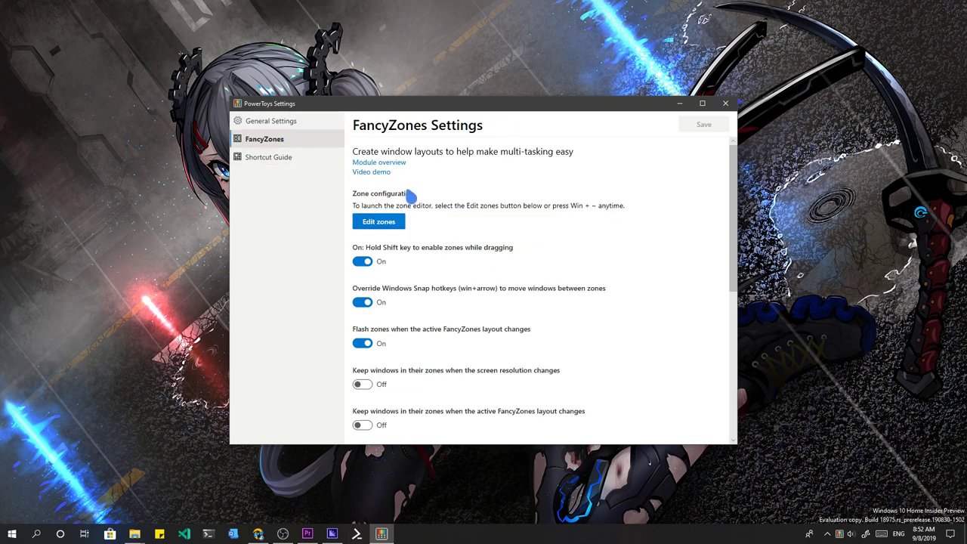
scroll(561, 239, down, 4)
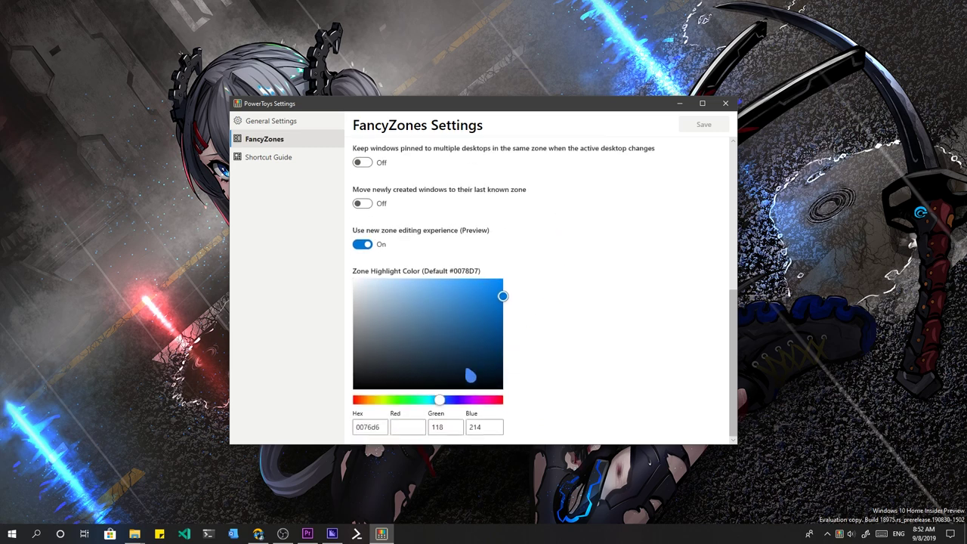
drag(444, 400, 490, 415)
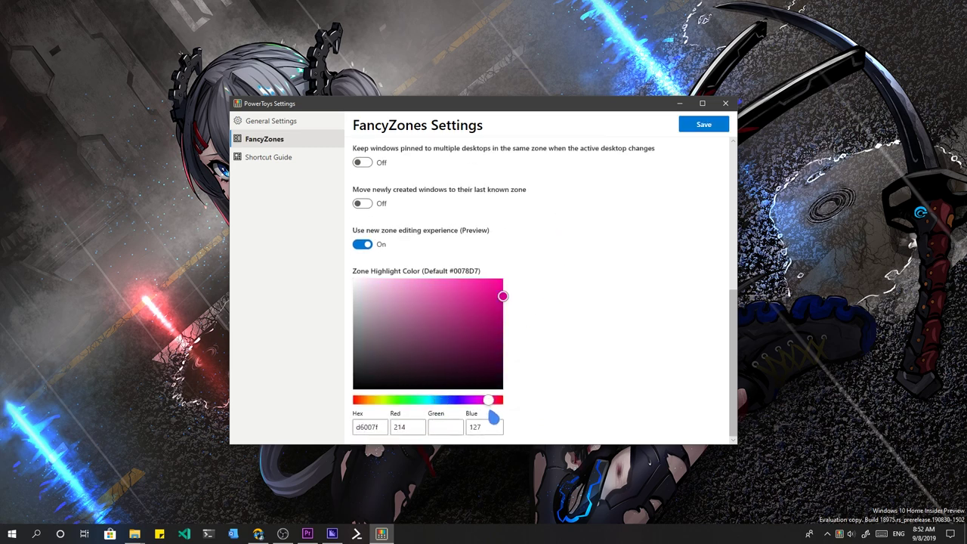
click(703, 125)
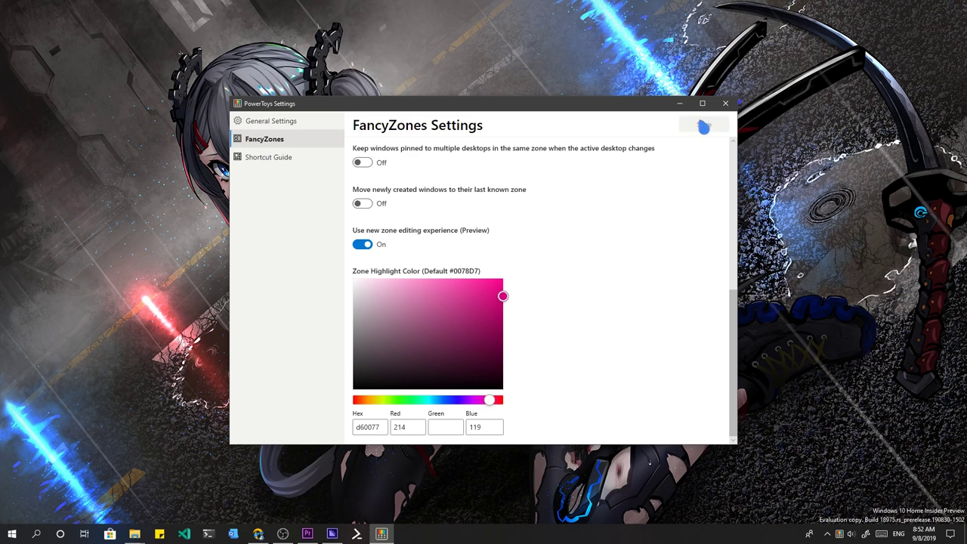
scroll(509, 250, up, 10)
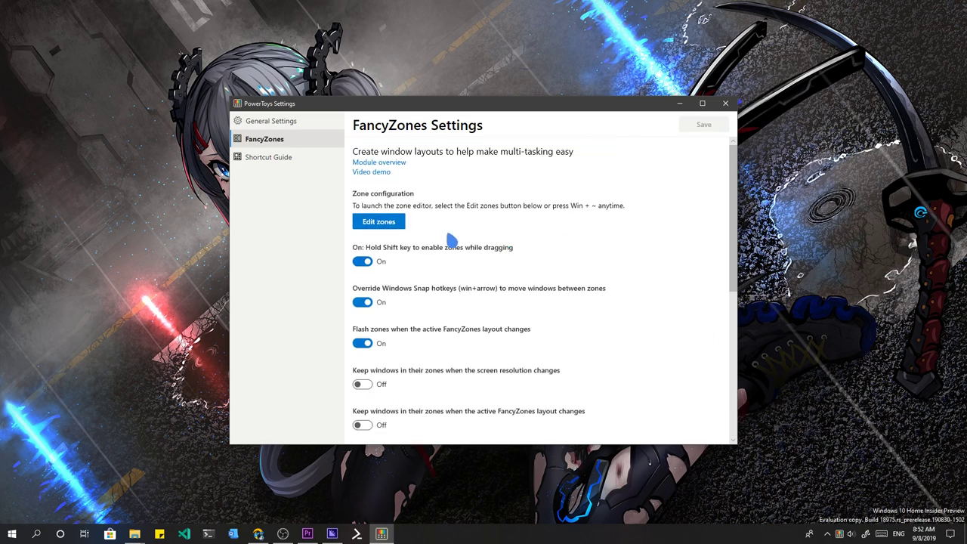
Launch the FancyZones layout editor, close Settings, and preview the Columns, Rows and Focus templates
click(378, 222)
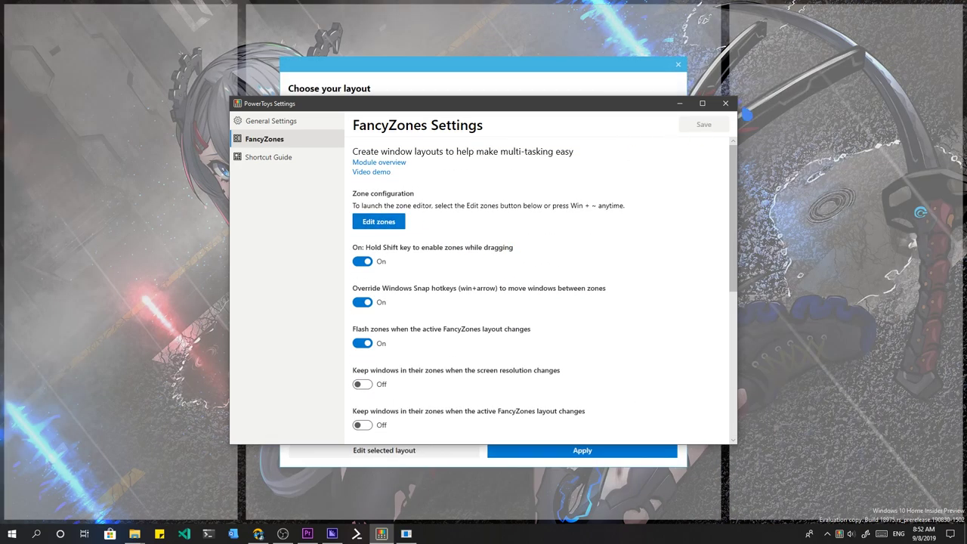
click(727, 105)
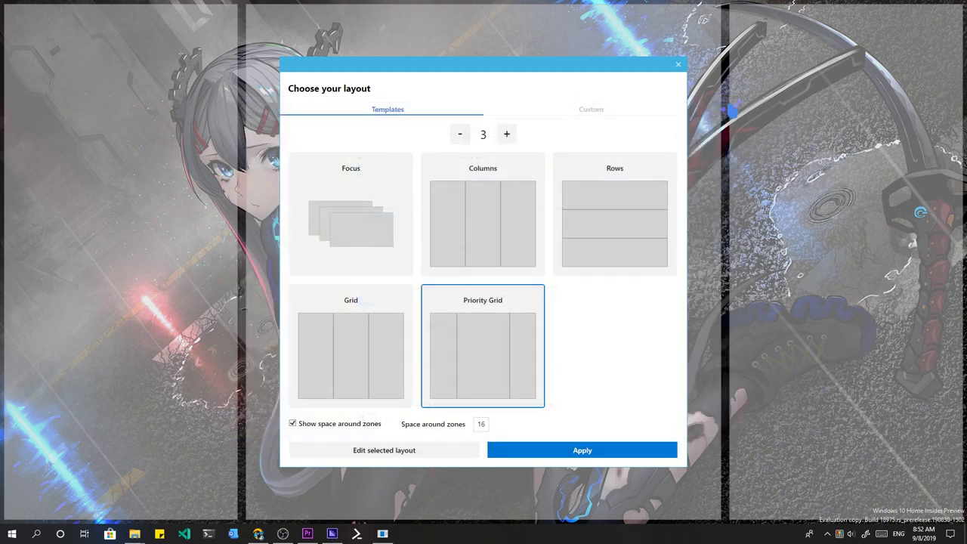
click(473, 235)
click(601, 228)
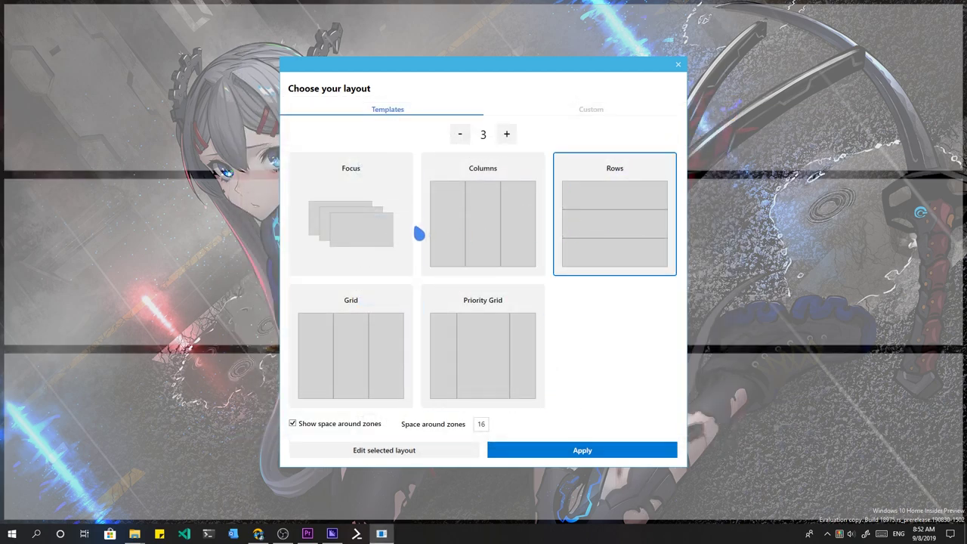
click(367, 230)
Try different zone counts and templates, settling on 4 zones
click(506, 136)
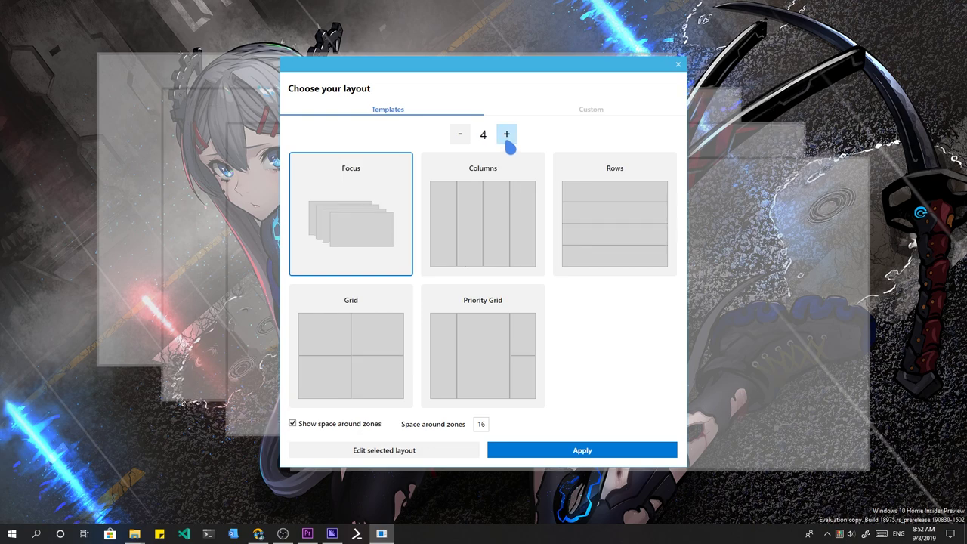
click(506, 136)
click(507, 136)
click(507, 136)
click(505, 205)
click(568, 222)
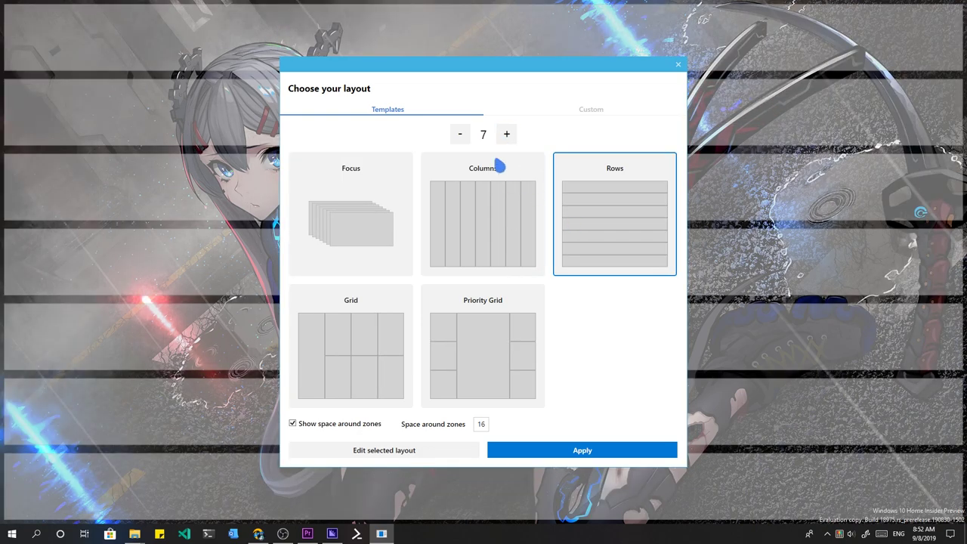
click(460, 135)
click(460, 134)
click(460, 135)
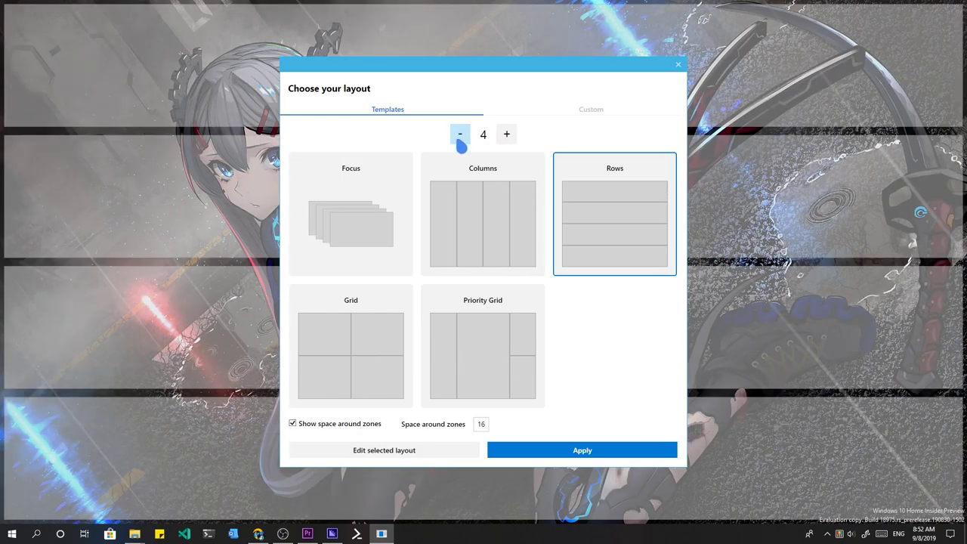
Choose Priority Grid with space around zones on and set to 12, then apply it
click(482, 351)
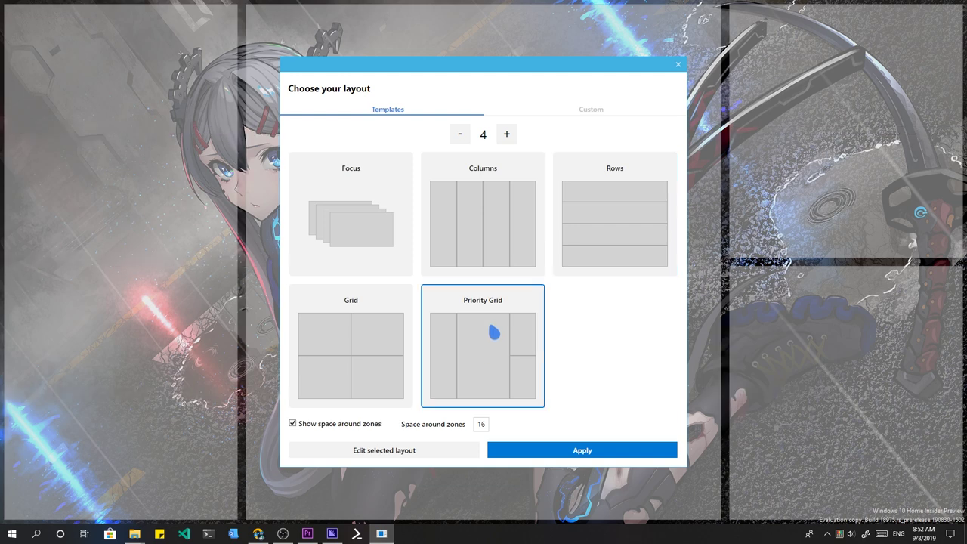
click(293, 424)
click(292, 423)
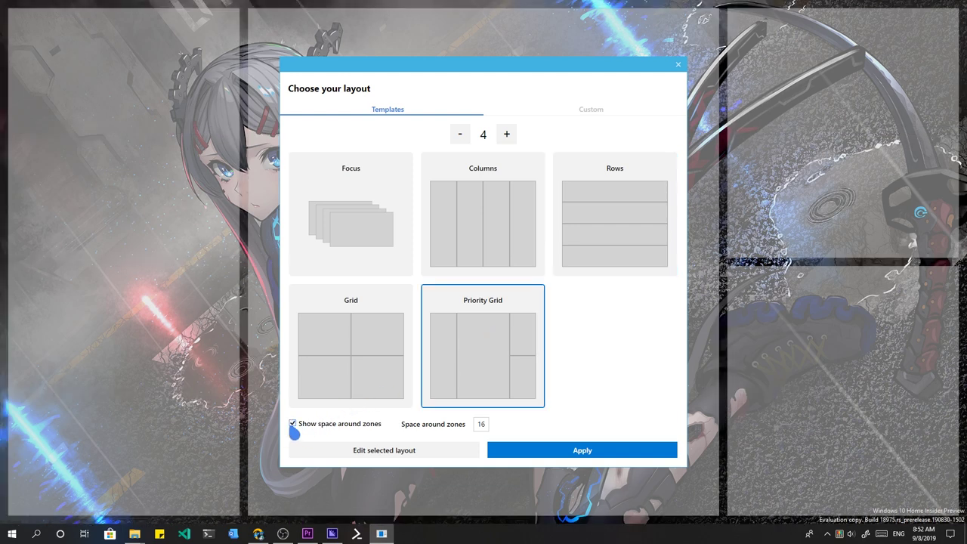
click(292, 424)
click(292, 424)
double_click(482, 424)
text(12)
click(567, 451)
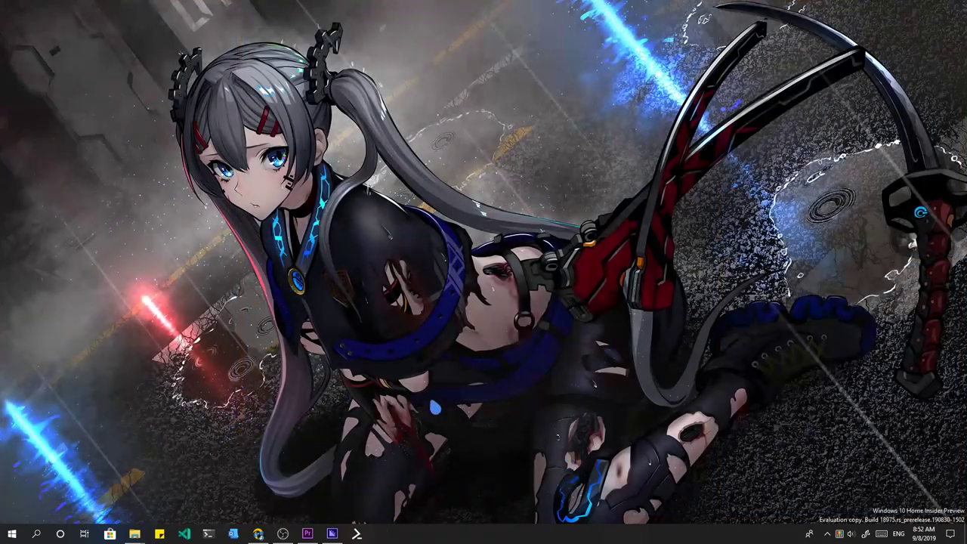
Open a terminal, Calculator and Sticky Notes, moving Sticky Notes into a right-hand zone
click(356, 533)
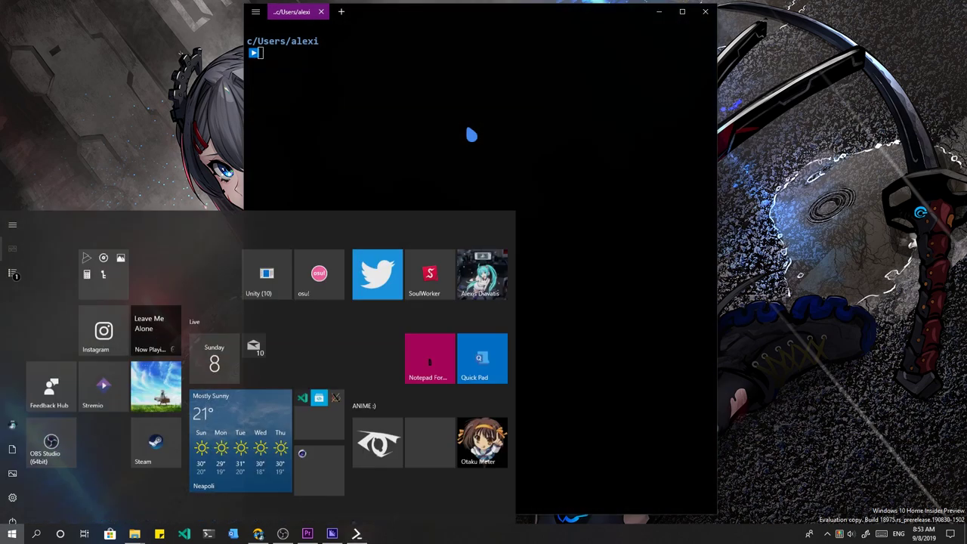
text(ca)
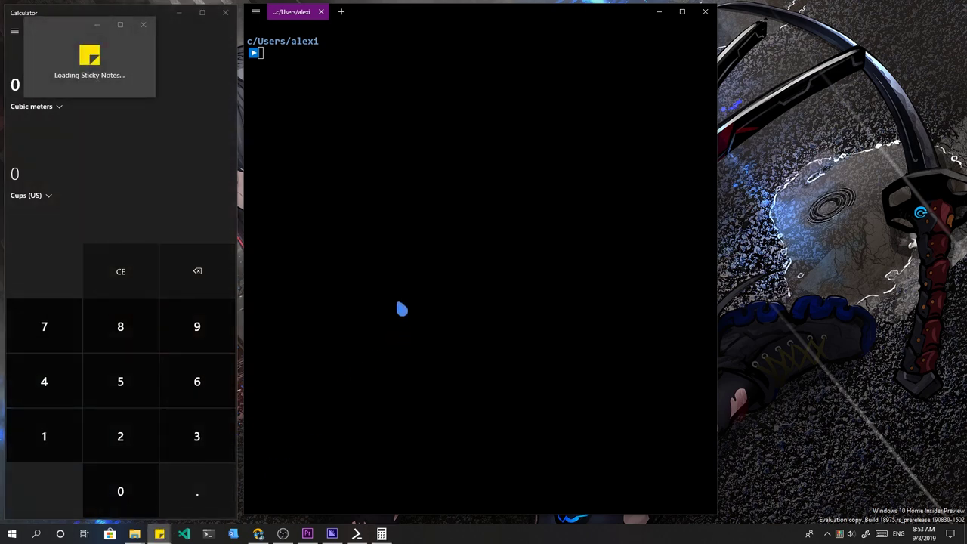
drag(395, 67, 825, 116)
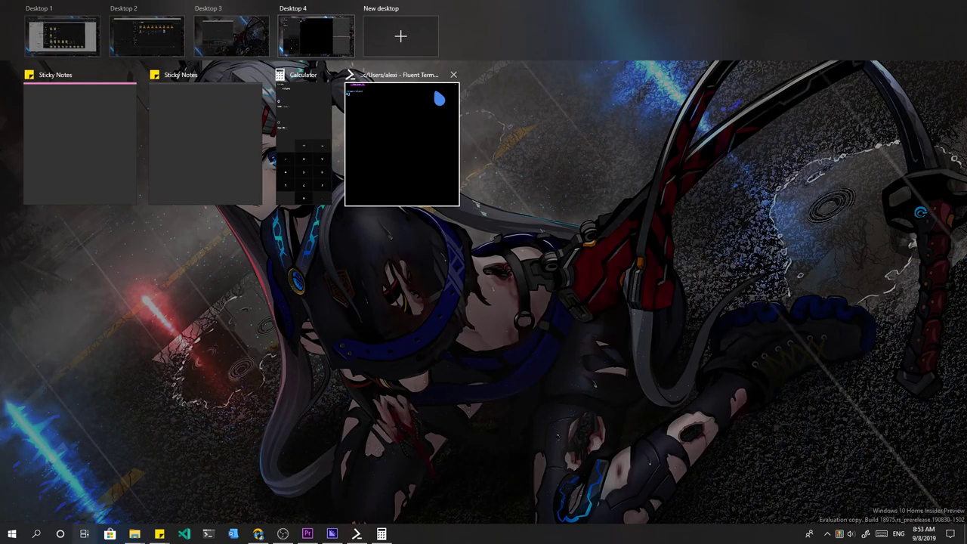
Add a new virtual desktop, then drag a File Explorer window over the zones and close it
click(400, 36)
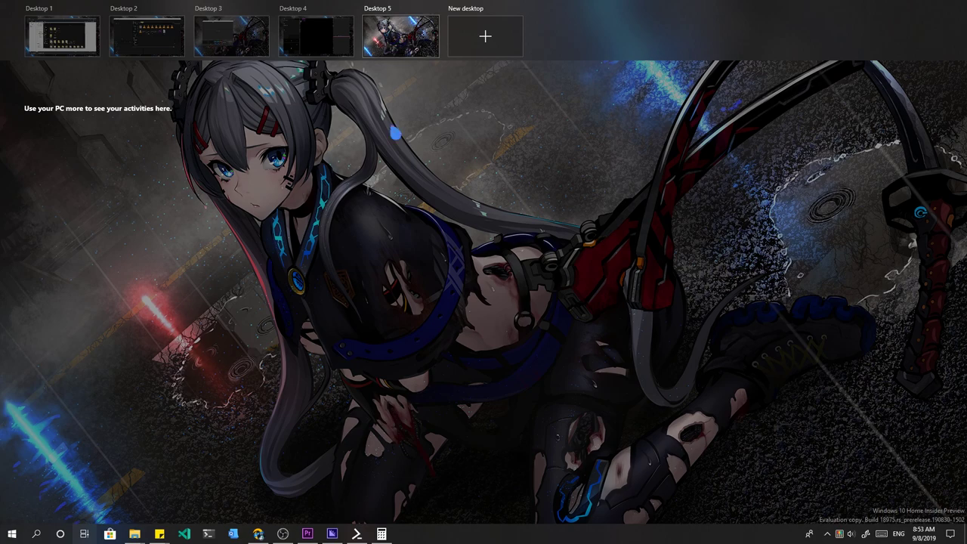
click(230, 438)
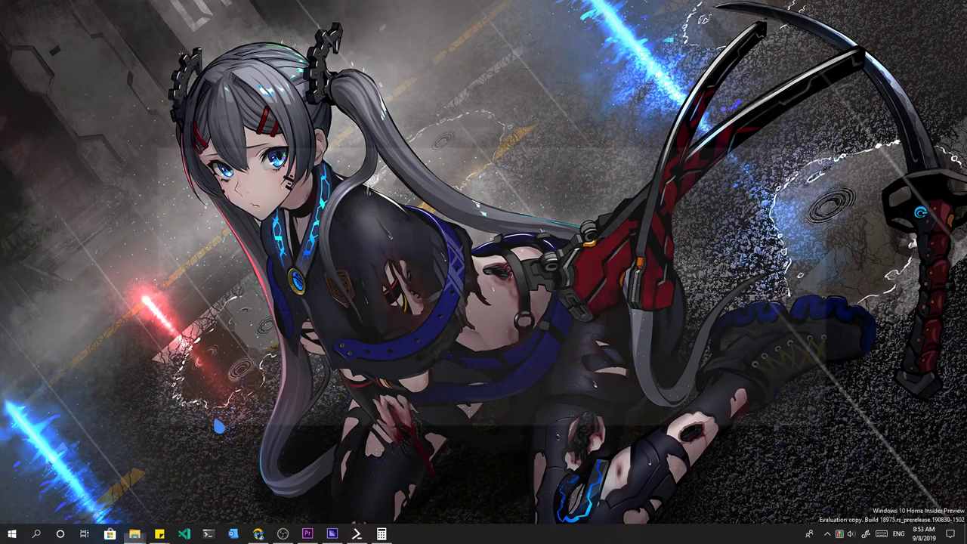
click(134, 533)
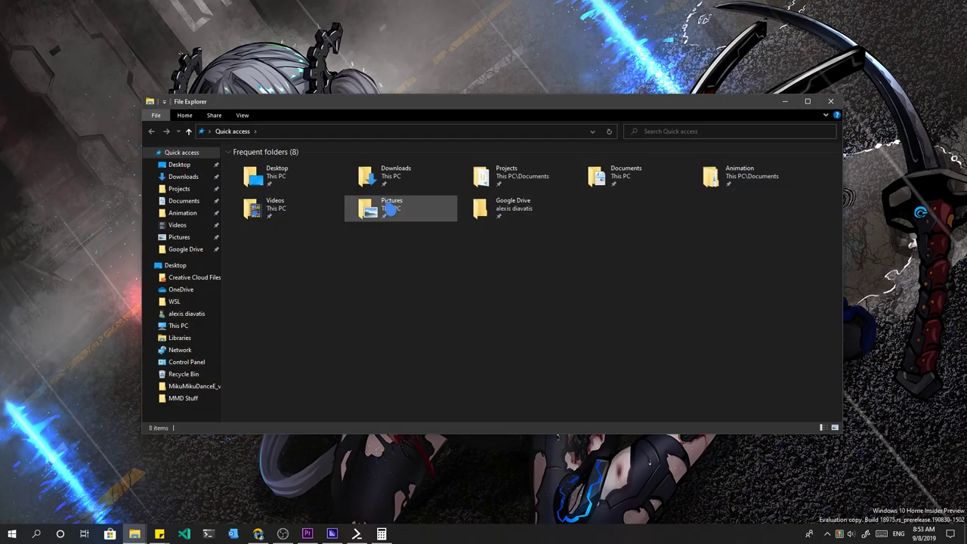
mouse_move(443, 108)
mouse_down()
mouse_move(470, 103)
mouse_move(429, 175)
mouse_move(382, 123)
mouse_move(382, 179)
mouse_move(479, 114)
mouse_move(424, 97)
mouse_move(375, 133)
mouse_move(403, 166)
mouse_move(438, 142)
mouse_move(393, 115)
mouse_move(400, 104)
mouse_move(425, 108)
mouse_up()
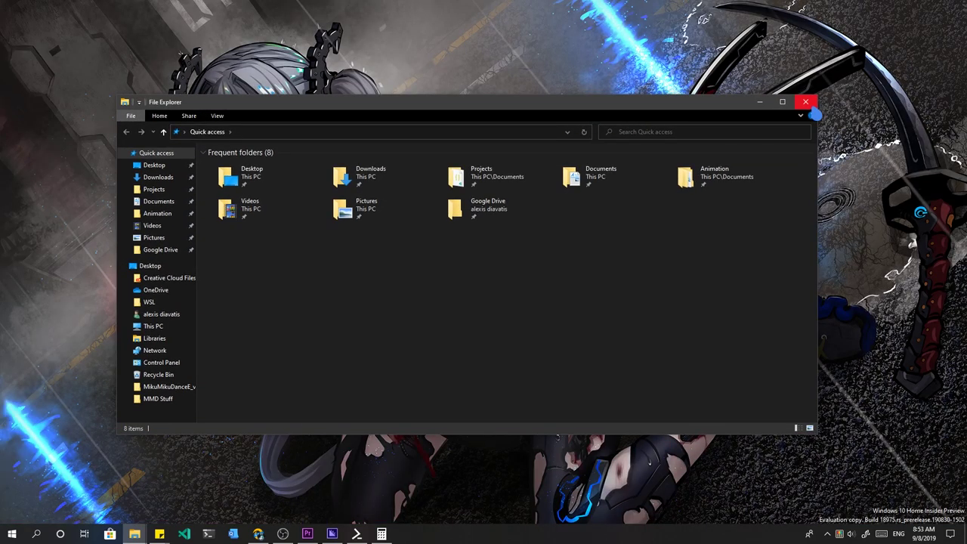
click(805, 101)
In Task View, start renaming Desktop 4
click(83, 533)
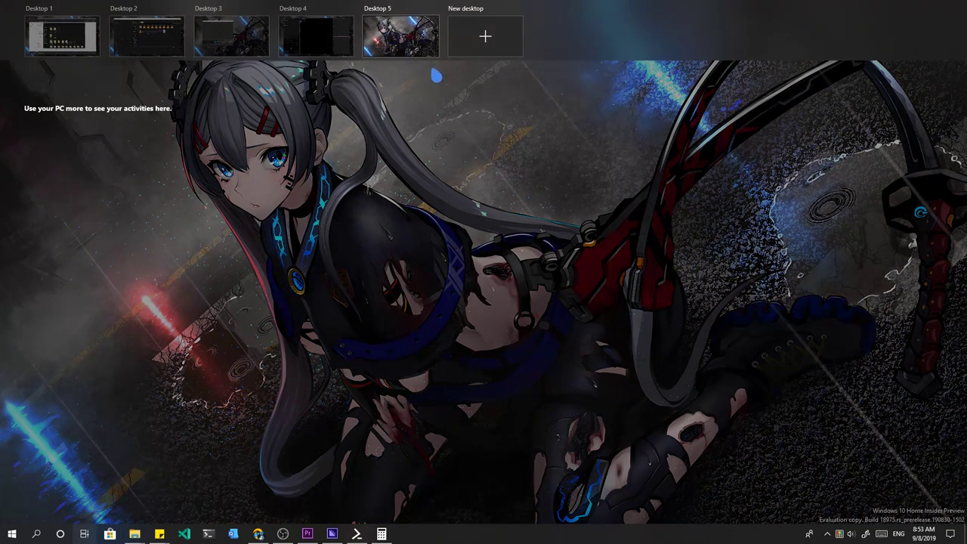
mouse_move(290, 42)
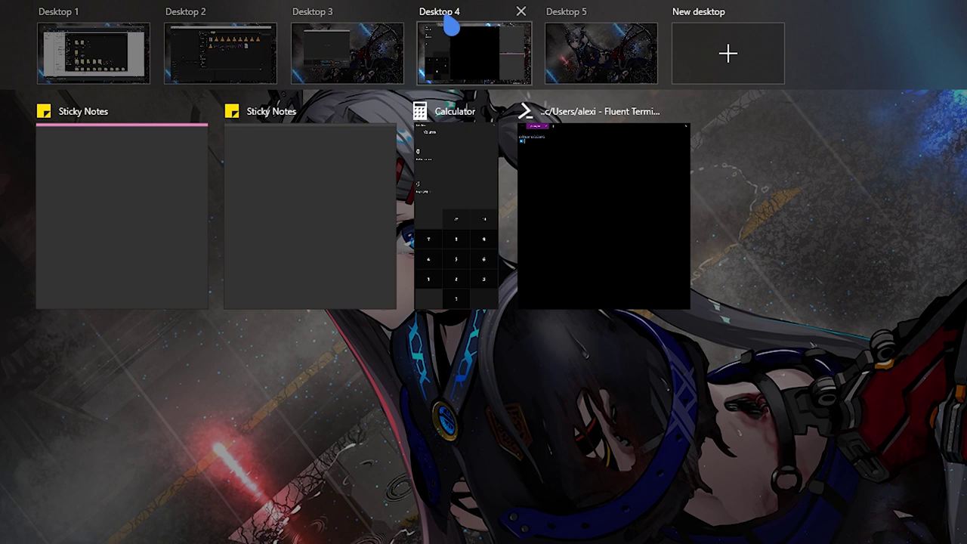
click(445, 24)
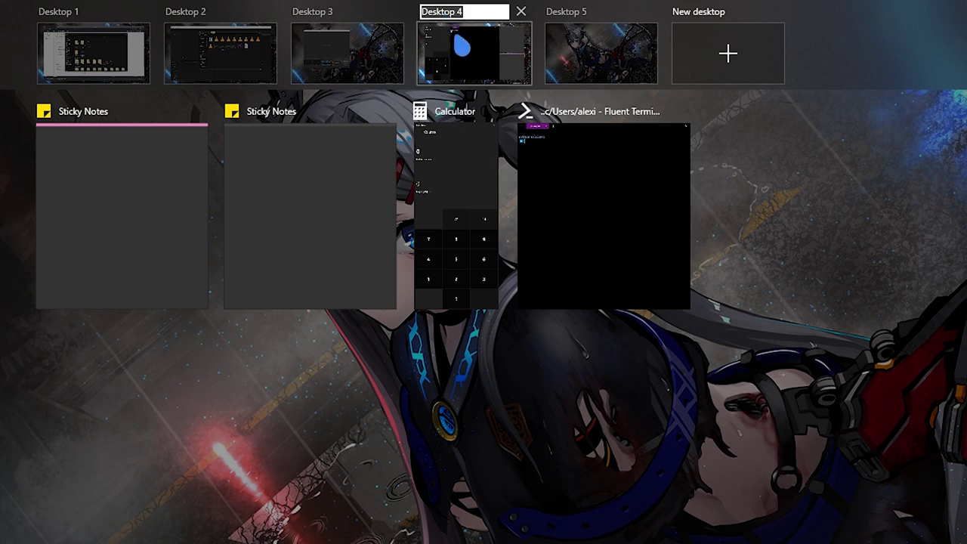
Name Desktop 4 'My Fancy Zone One!' and close its terminal, Calculator and both Sticky Notes windows
text(My Fancy Zone One!)
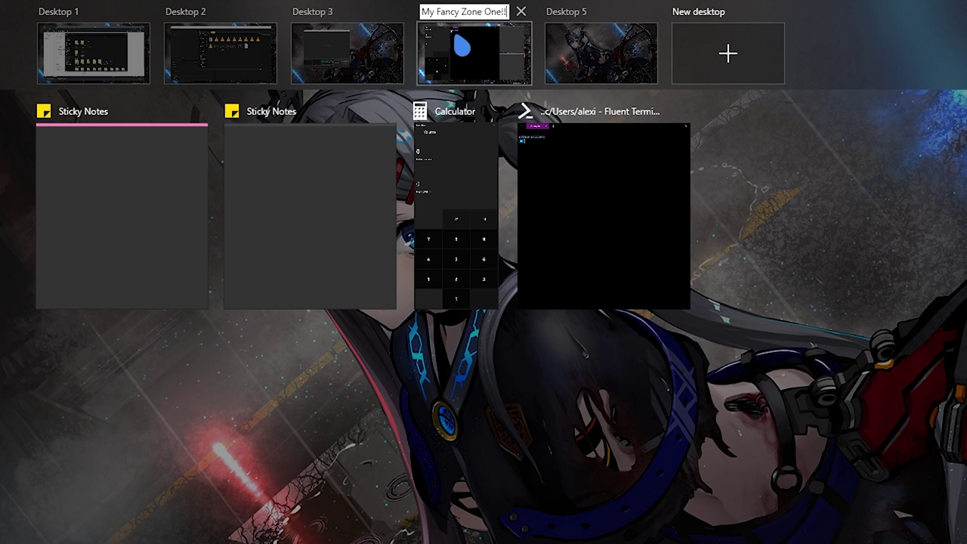
key(Return)
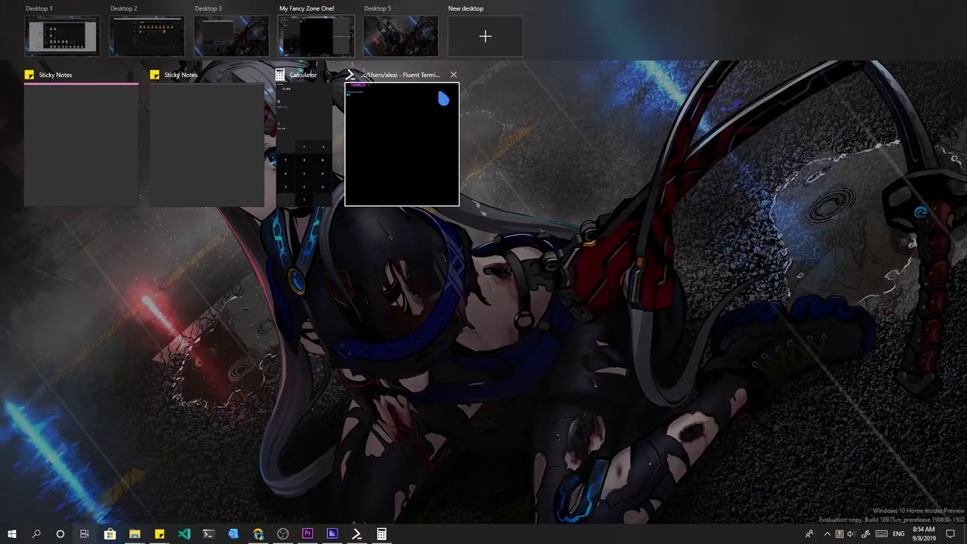
click(453, 75)
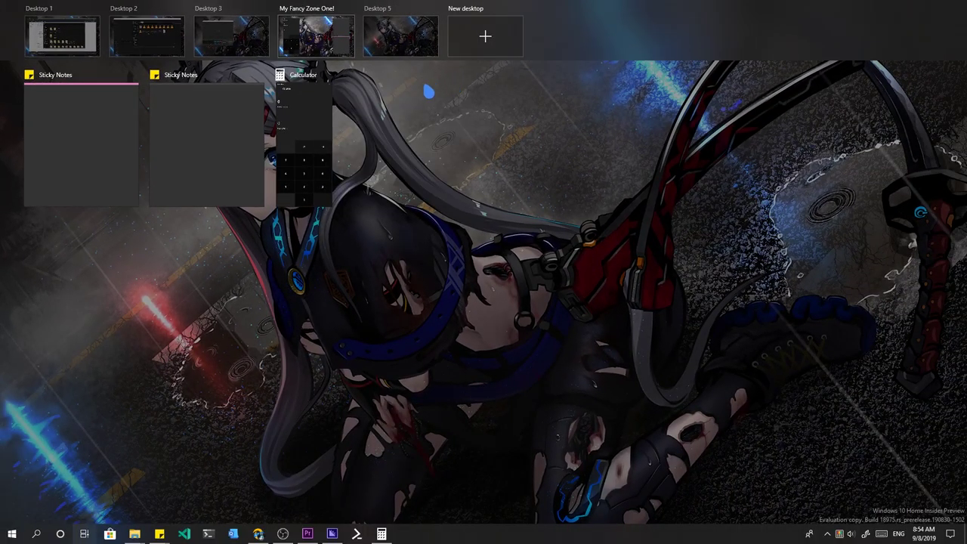
click(328, 75)
click(258, 76)
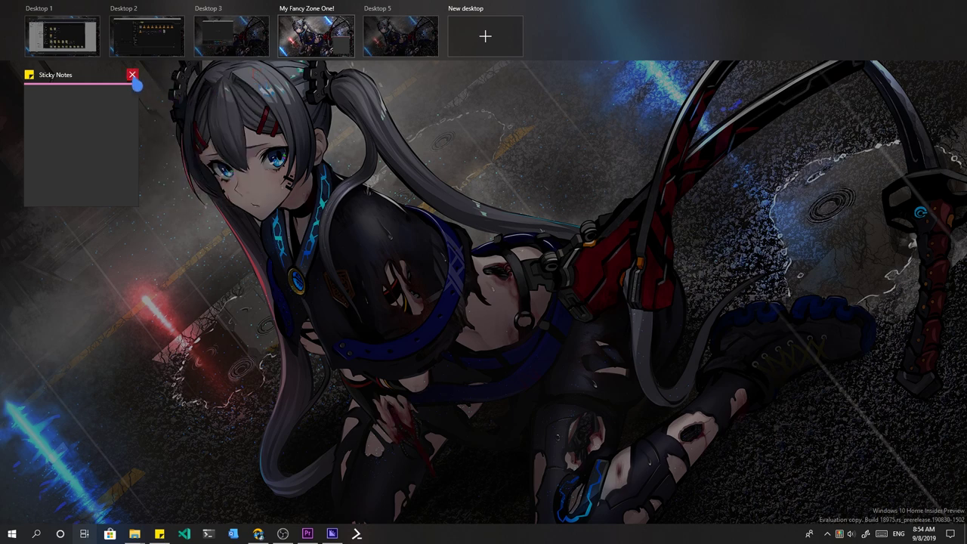
click(134, 76)
key(Escape)
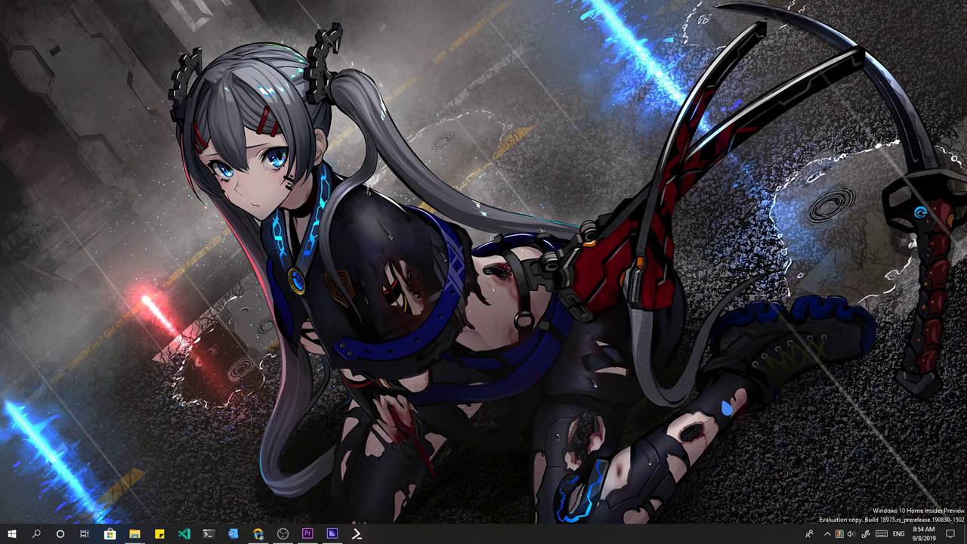
Open PowerToys Settings to the FancyZones page and launch the layout editor
click(839, 534)
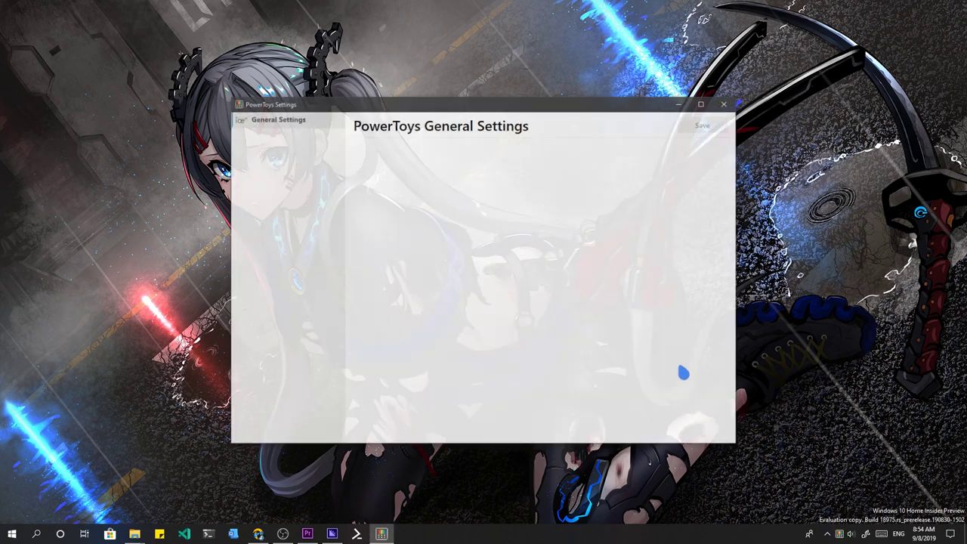
click(298, 139)
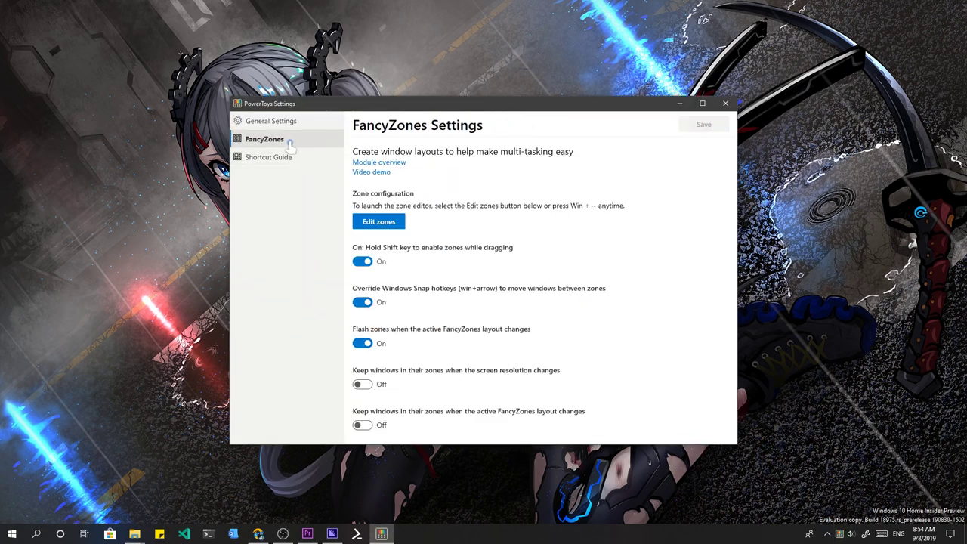
click(378, 221)
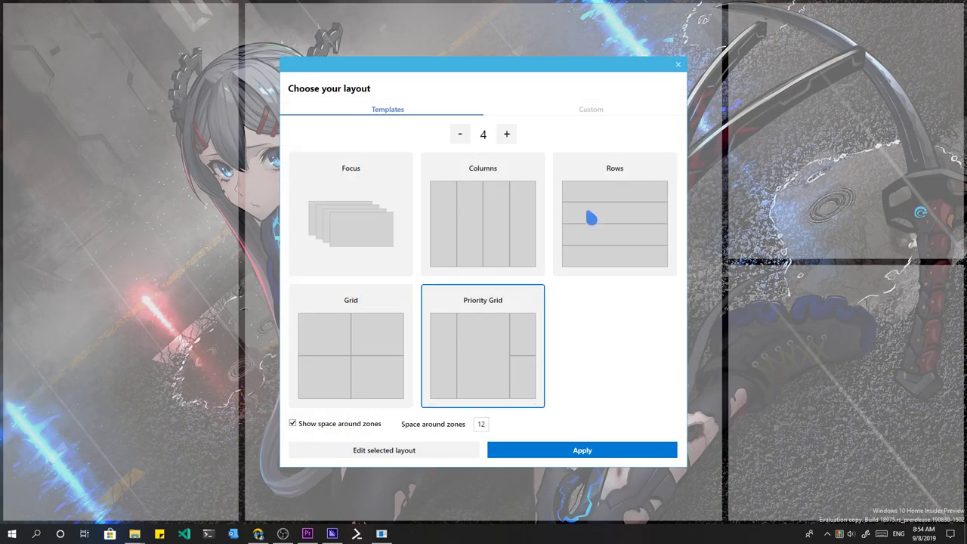
Edit the Priority Grid layout and rename it 'My Layout'
click(409, 453)
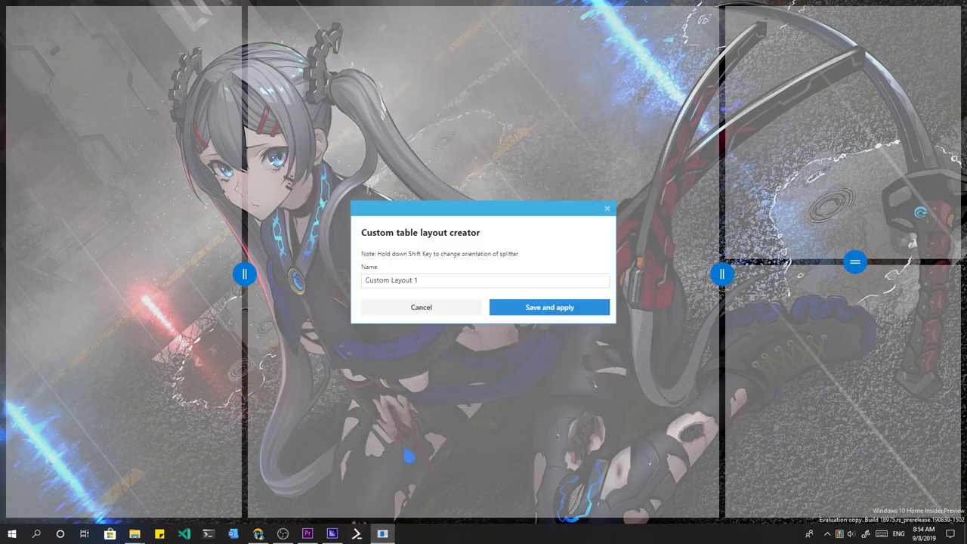
click(423, 285)
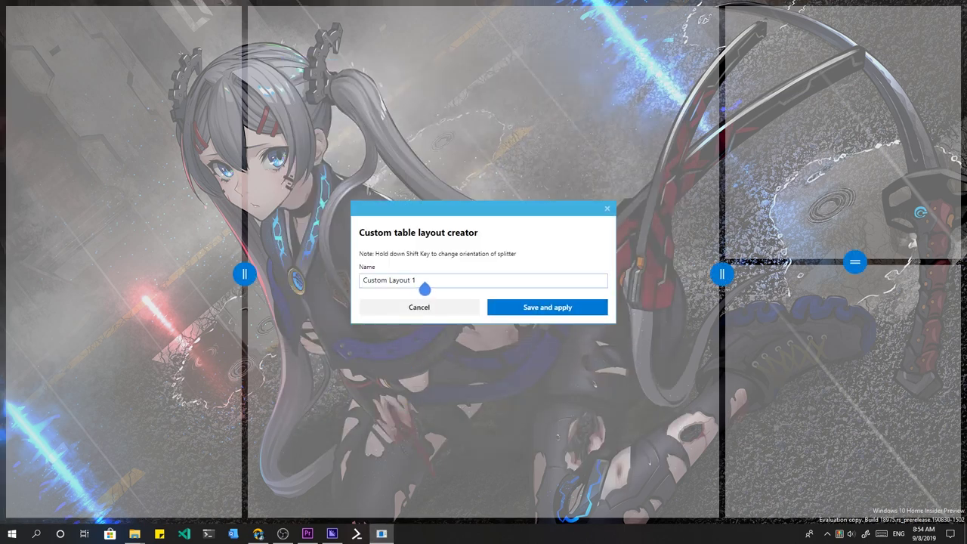
triple_click(424, 285)
text(M)
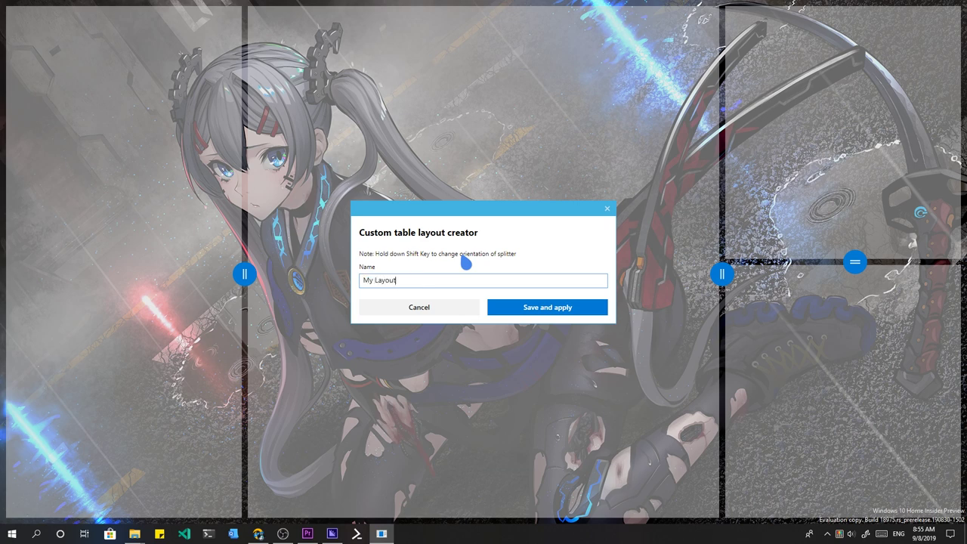
text(y Layout)
Nudge the left splitter, add a horizontal split in the middle zone, and divide its lower part into two columns
mouse_move(244, 274)
mouse_down()
mouse_move(173, 274)
mouse_move(253, 273)
mouse_up()
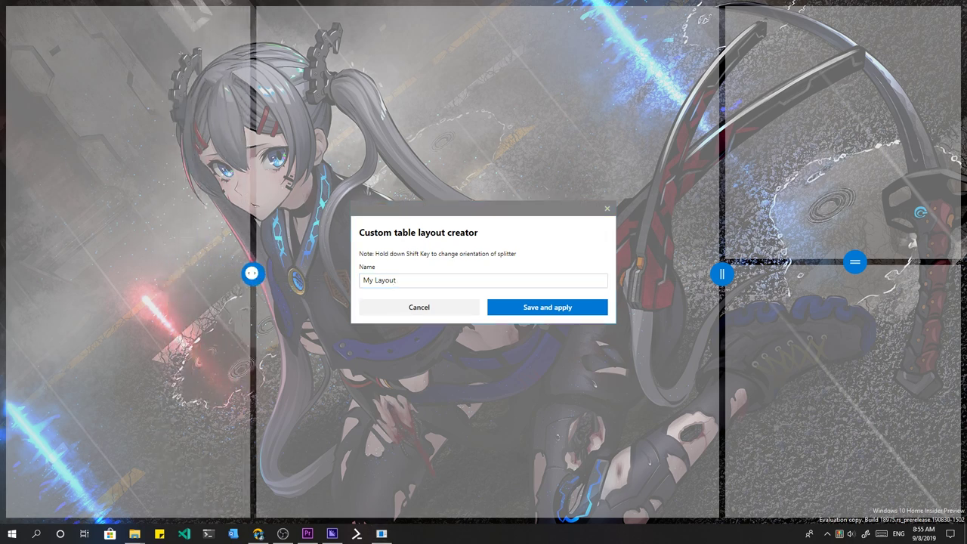
click(498, 87)
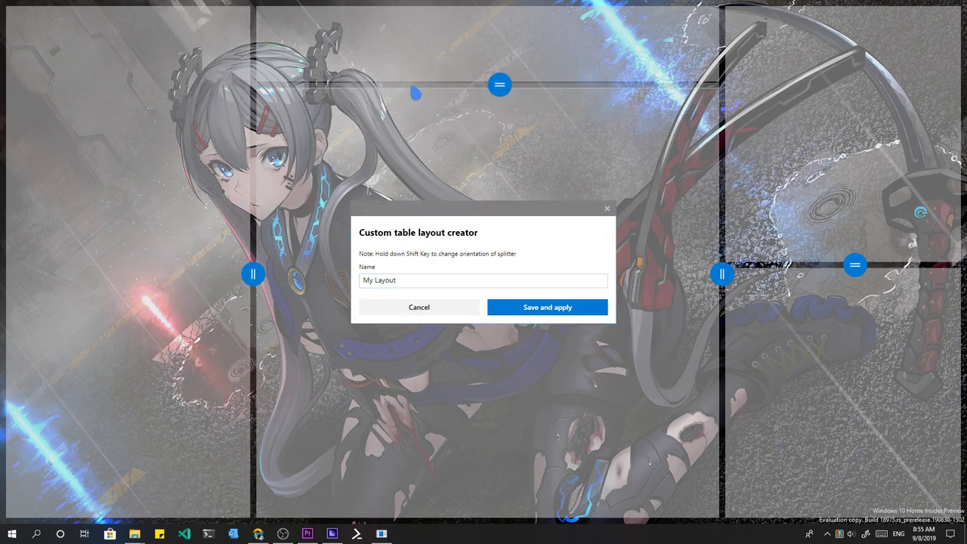
mouse_move(499, 98)
mouse_down()
mouse_move(497, 144)
mouse_move(499, 80)
mouse_move(499, 113)
mouse_up()
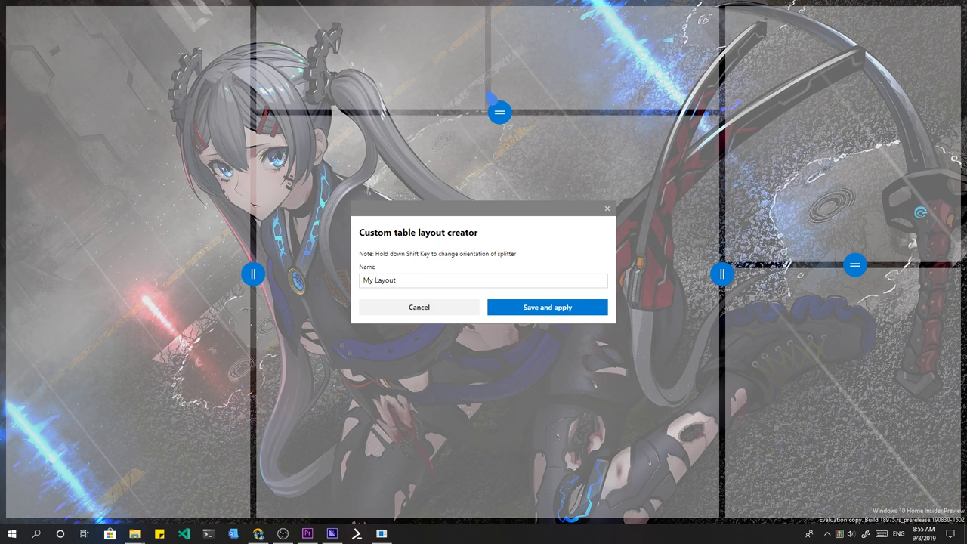
drag(498, 113, 477, 148)
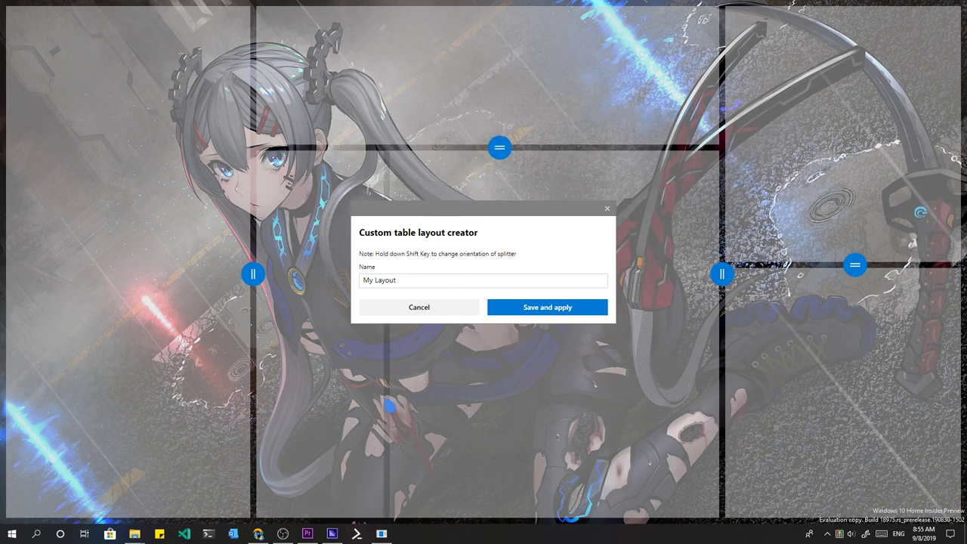
click(494, 415)
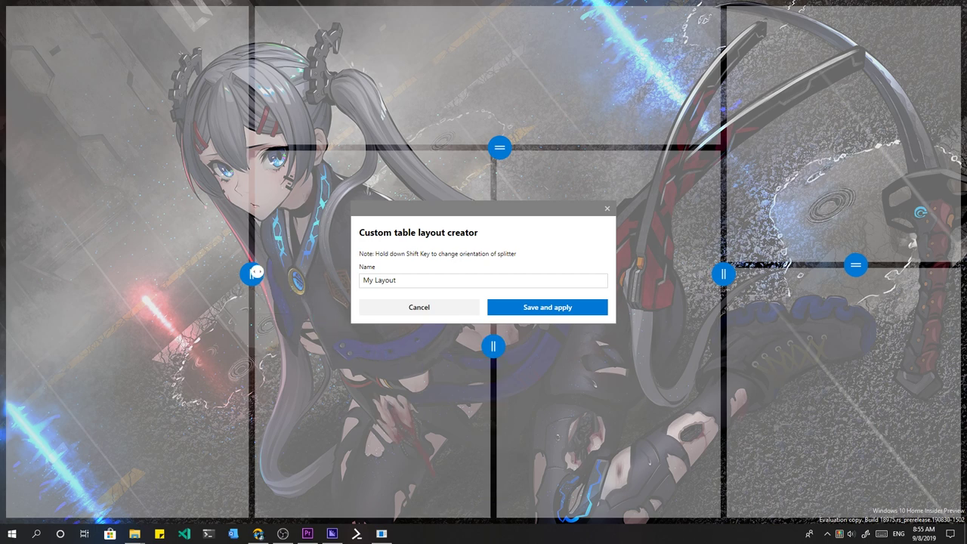